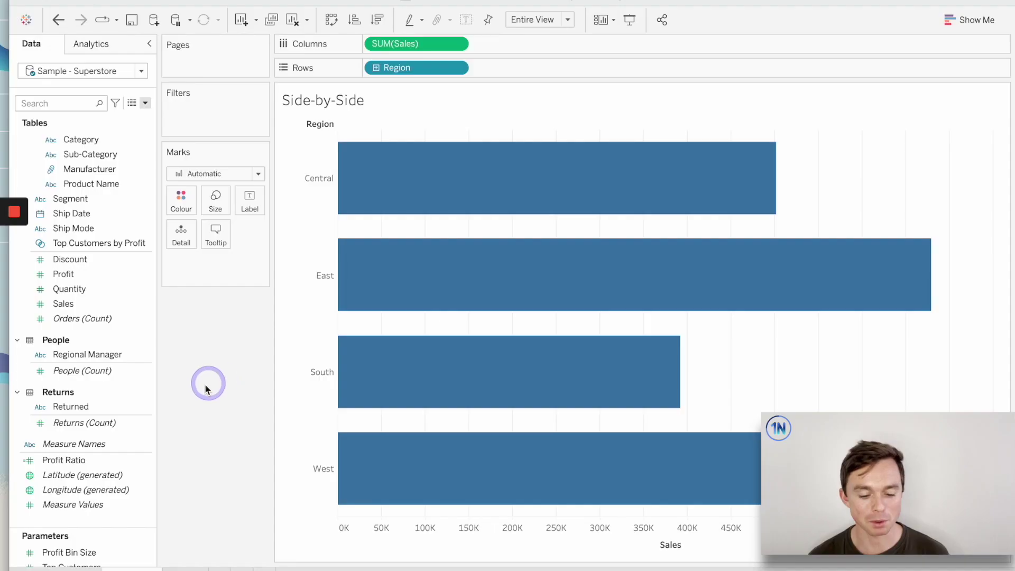
- Select, then deselect, the Measure Names and Measure Values fields in the Data pane
{"action": "left_click", "coordinate": [85, 444]}
{"action": "left_click", "coordinate": [95, 505], "text": "ctrl"}
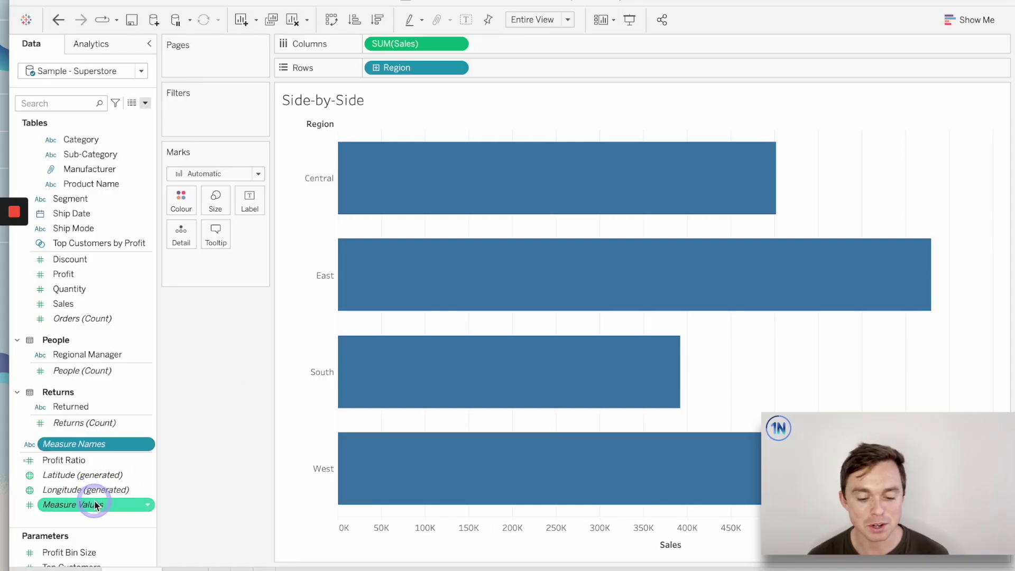
{"action": "left_click", "coordinate": [185, 460]}
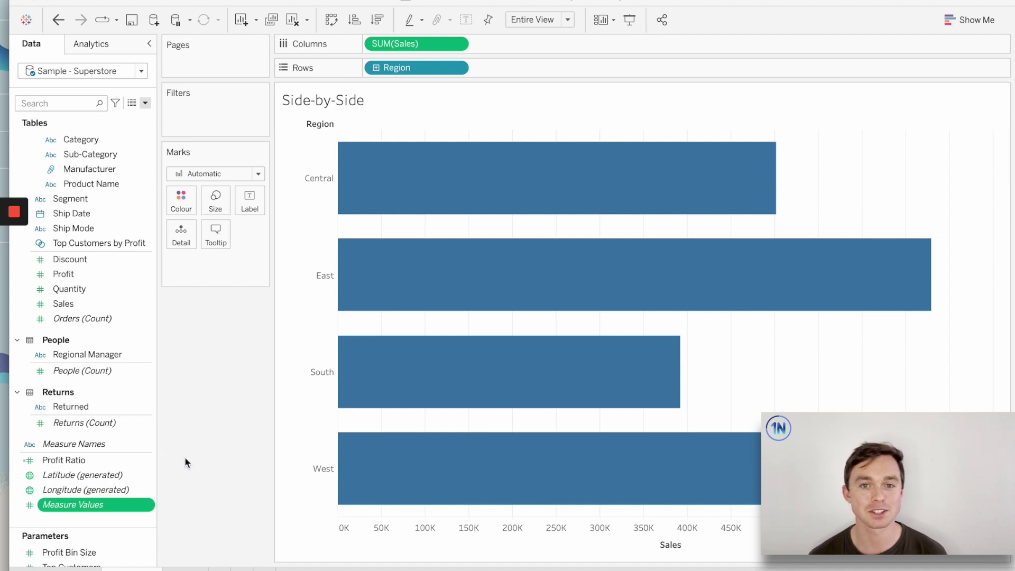
{"action": "left_click", "coordinate": [109, 450], "text": "ctrl"}
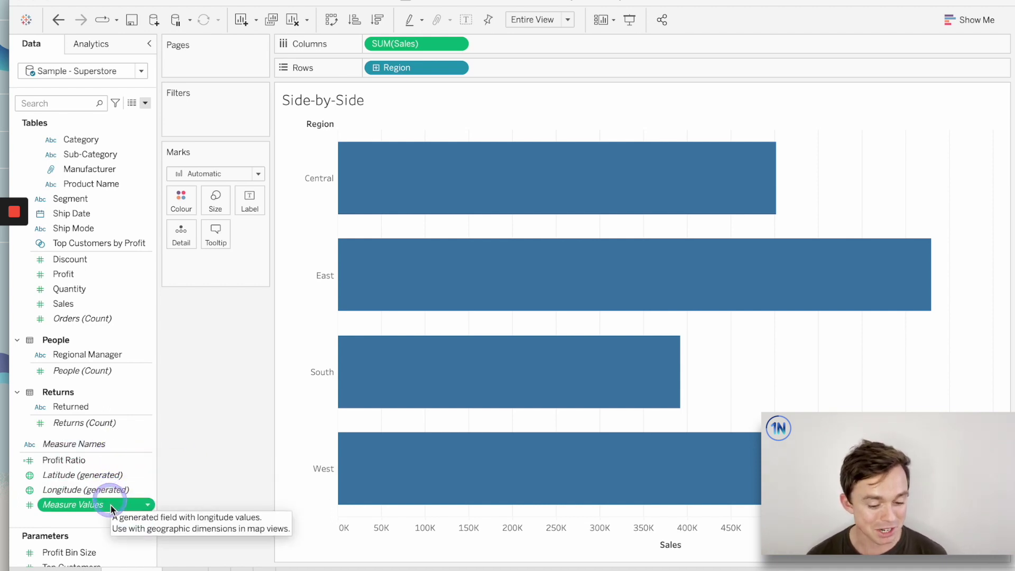
{"action": "left_click", "coordinate": [208, 471]}
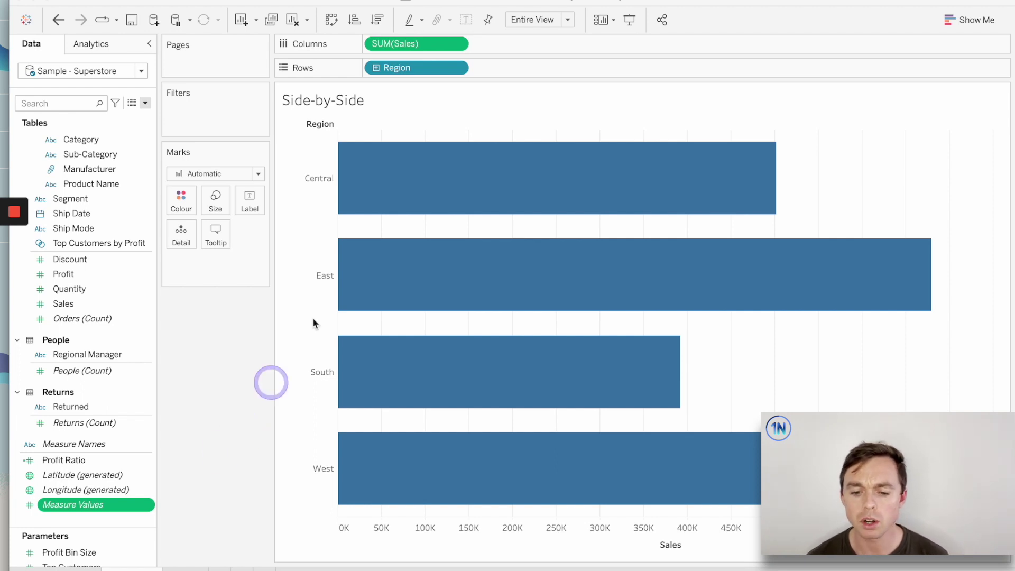
- Drop Profit onto the Sales axis so Measure Values replaces SUM(Sales) on Columns
{"action": "left_click", "coordinate": [108, 275]}
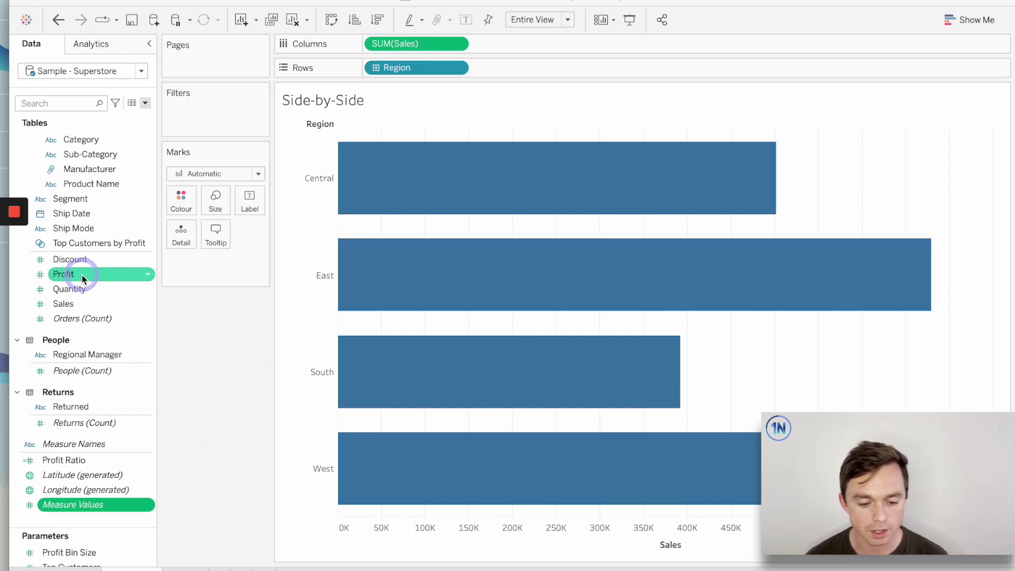
{"action": "left_click_drag", "start_coordinate": [82, 274], "coordinate": [699, 546]}
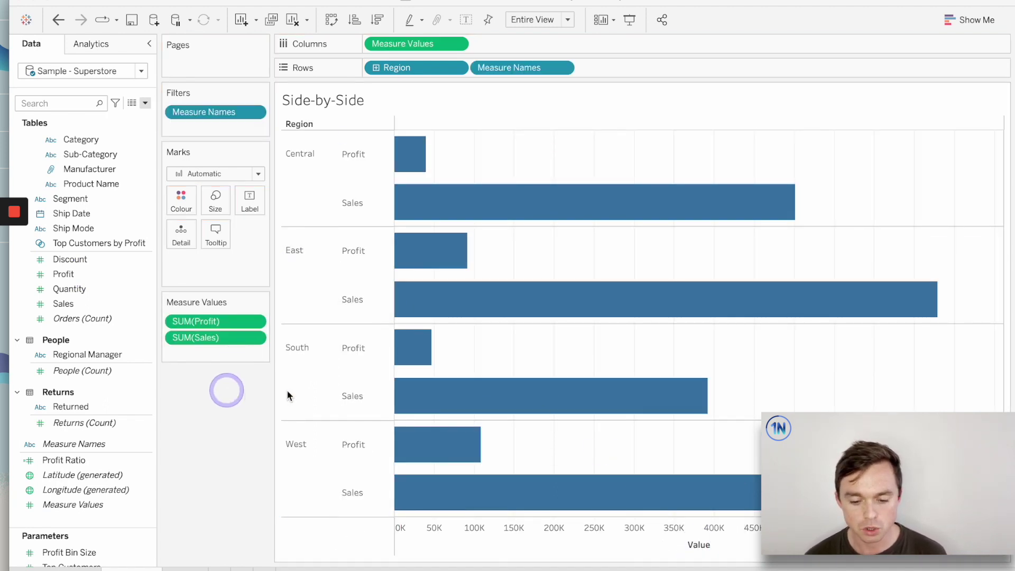
{"action": "mouse_move", "coordinate": [346, 175]}
{"action": "left_mouse_down"}
{"action": "mouse_move", "coordinate": [354, 155]}
{"action": "mouse_move", "coordinate": [364, 217]}
{"action": "left_mouse_up"}
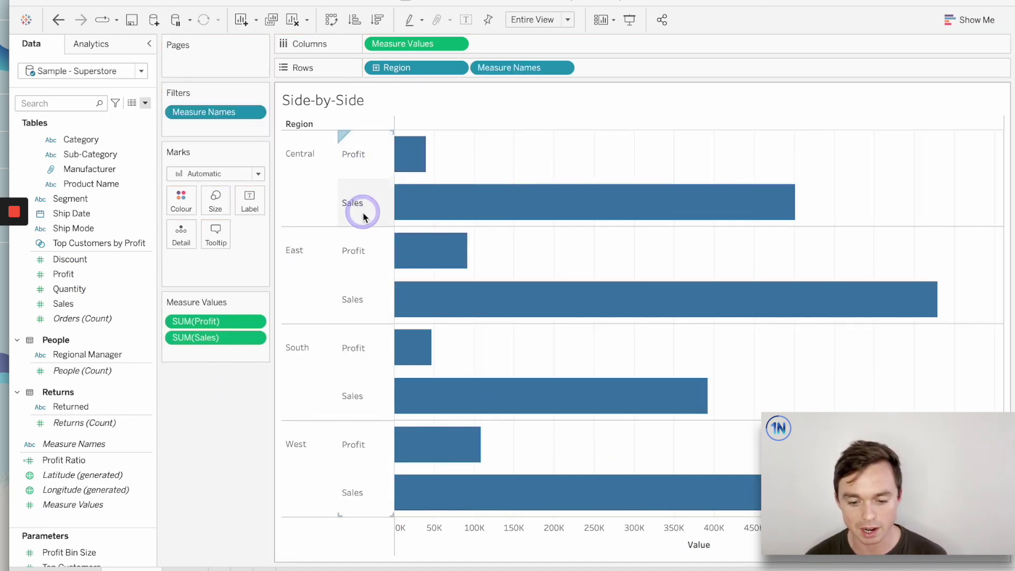
{"action": "key", "text": "super+shift+a"}
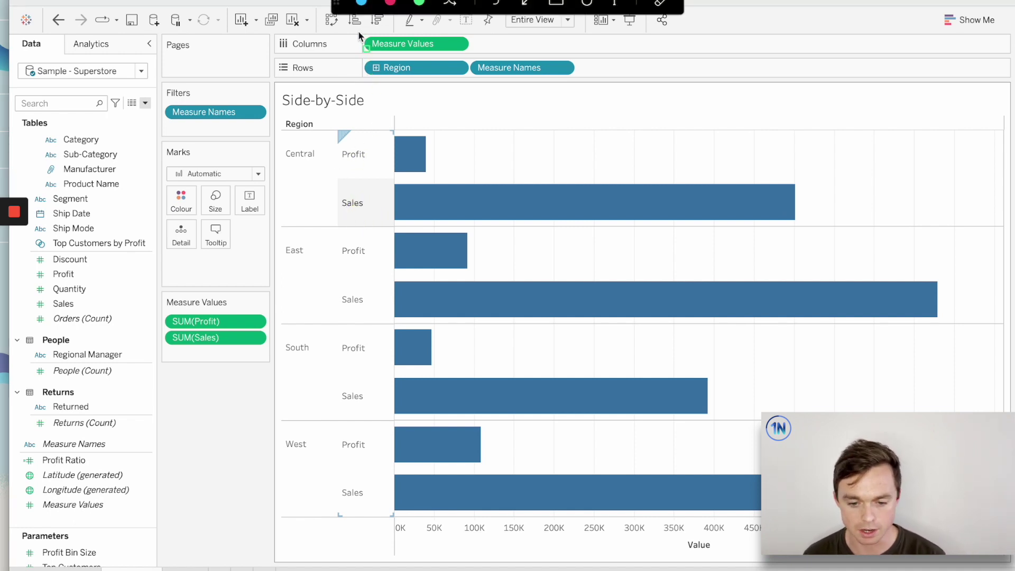
{"action": "left_click_drag", "start_coordinate": [358, 31], "coordinate": [484, 56]}
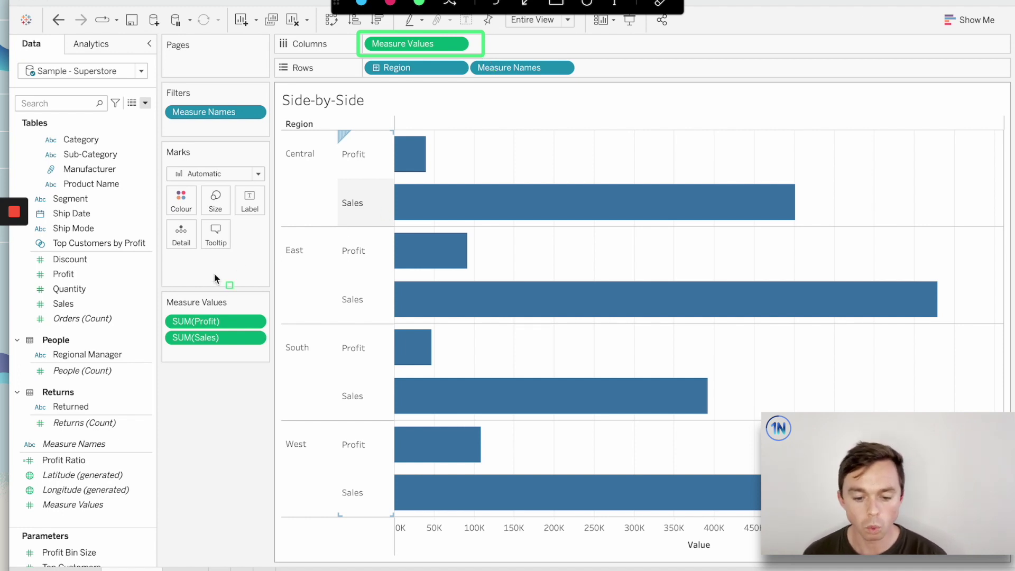
{"action": "left_click_drag", "start_coordinate": [159, 288], "coordinate": [276, 364]}
{"action": "left_click_drag", "start_coordinate": [359, 55], "coordinate": [260, 281]}
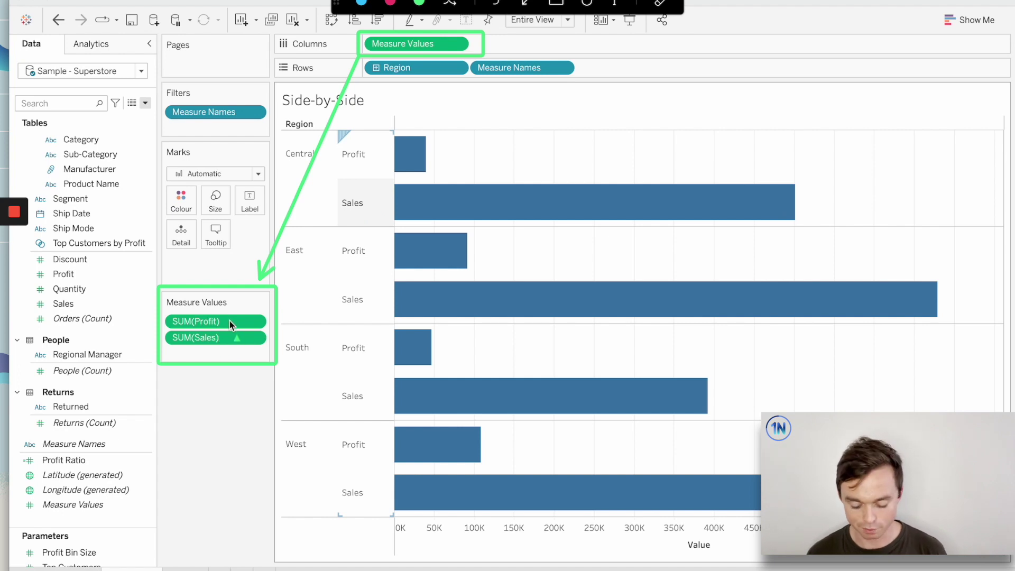
{"action": "key", "text": "Escape"}
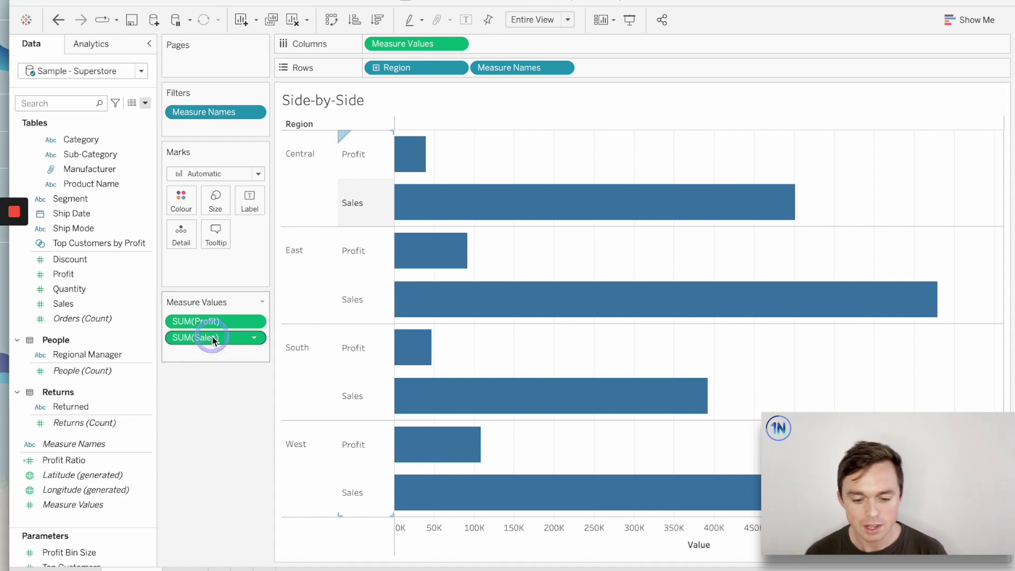
- Move SUM(Sales) above SUM(Profit) in Measure Values, then add Quantity and remove it again
{"action": "left_click_drag", "start_coordinate": [213, 340], "coordinate": [213, 314]}
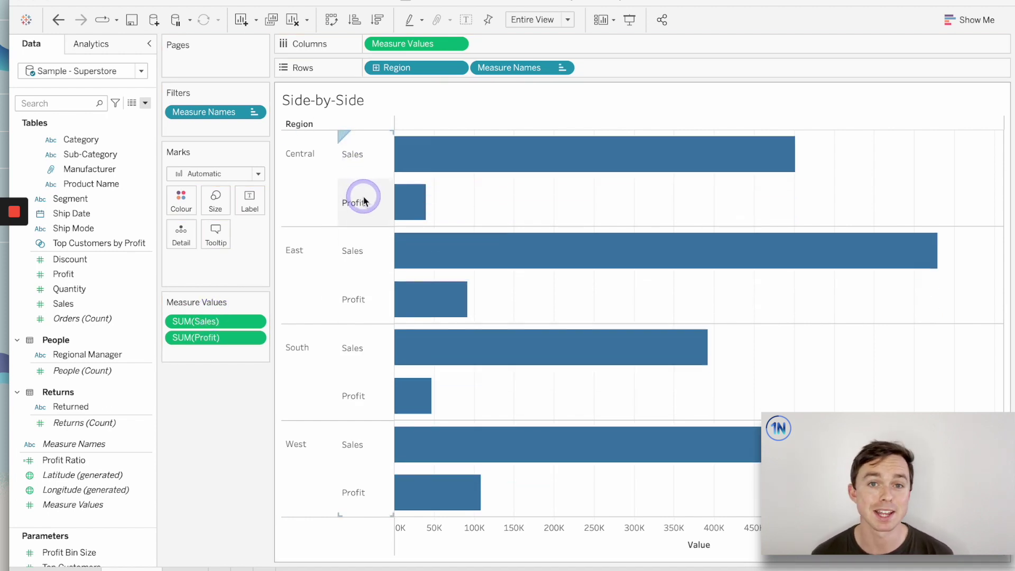
{"action": "left_click", "coordinate": [70, 290]}
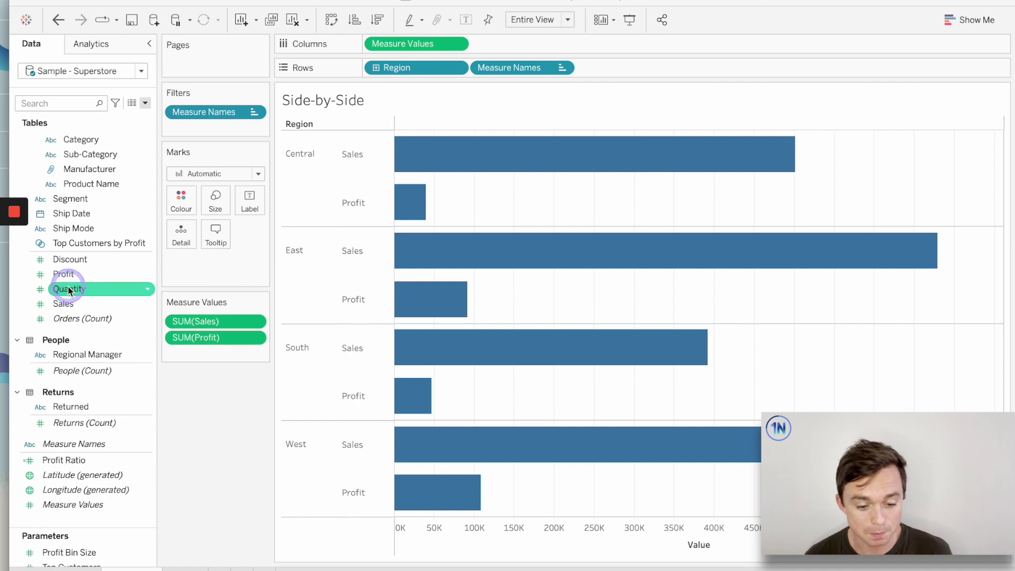
{"action": "left_click_drag", "start_coordinate": [69, 289], "coordinate": [177, 294]}
{"action": "left_click_drag", "start_coordinate": [84, 288], "coordinate": [208, 331]}
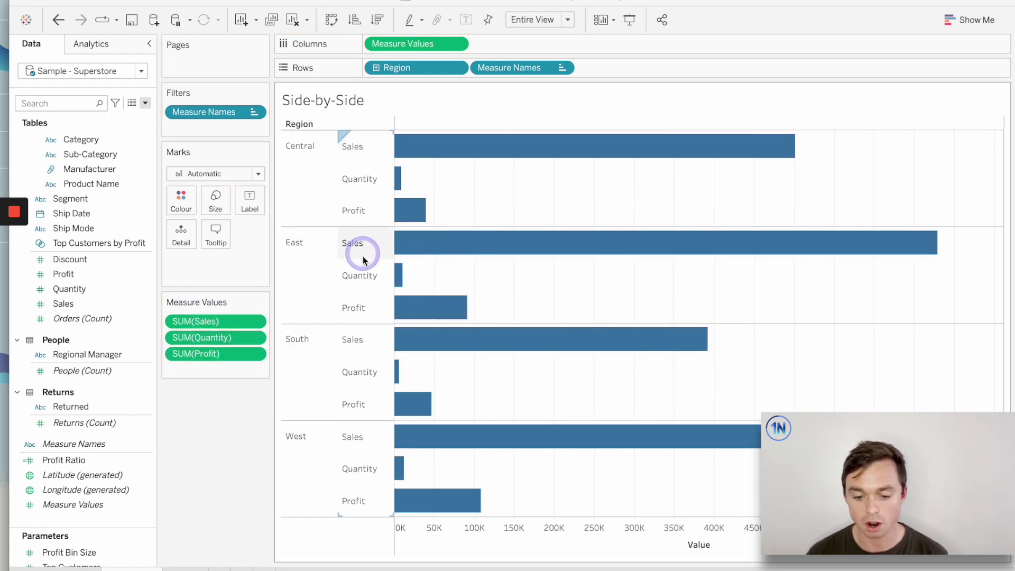
{"action": "left_click_drag", "start_coordinate": [226, 338], "coordinate": [215, 421]}
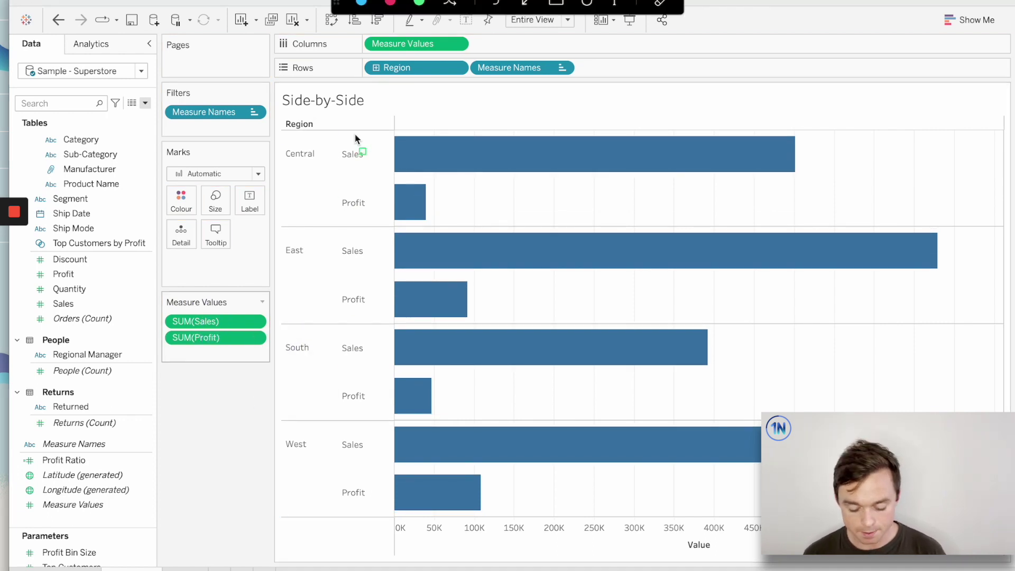
{"action": "left_click_drag", "start_coordinate": [466, 56], "coordinate": [582, 82]}
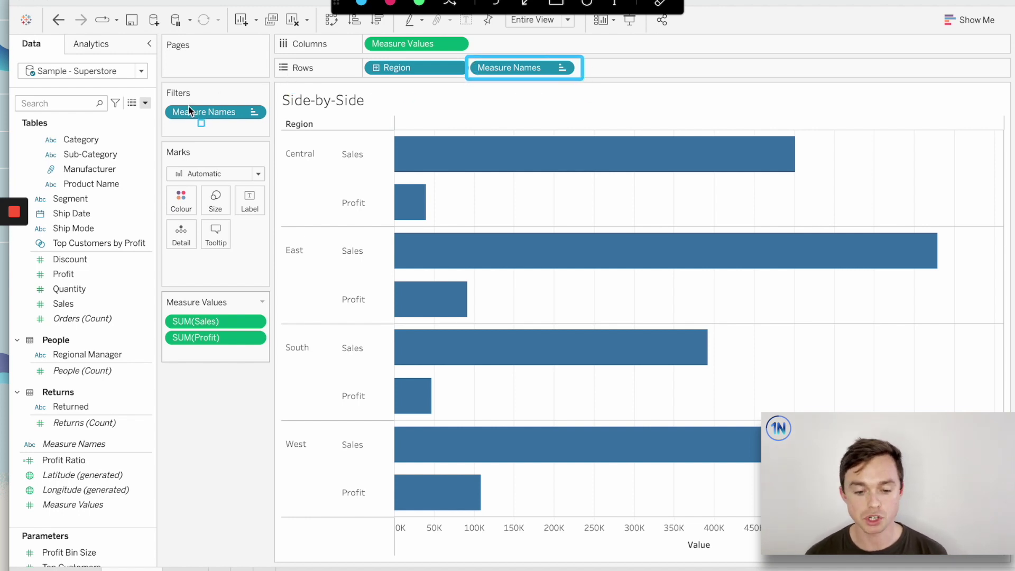
{"action": "left_click_drag", "start_coordinate": [162, 102], "coordinate": [272, 126]}
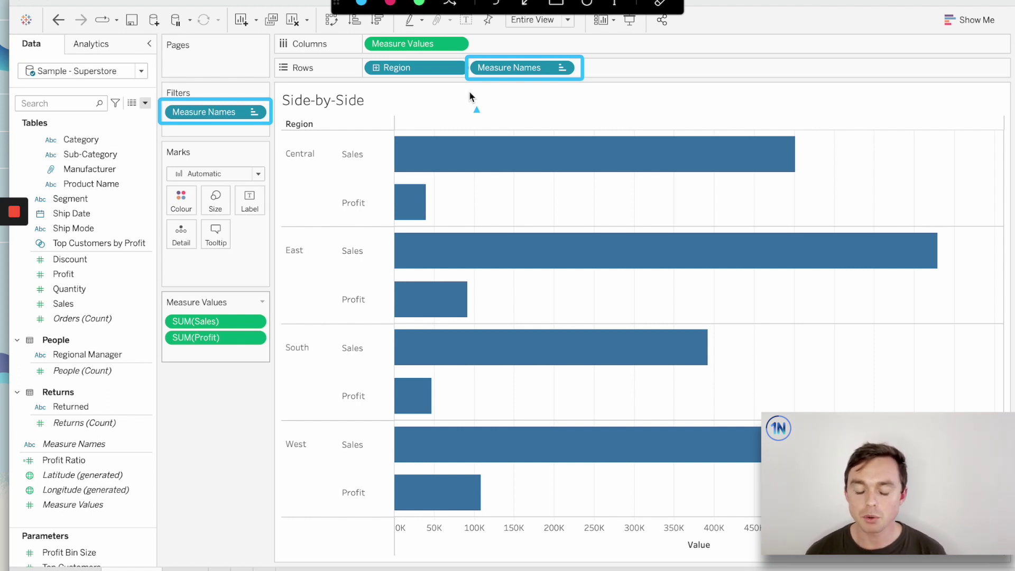
{"action": "left_click_drag", "start_coordinate": [475, 81], "coordinate": [375, 150]}
{"action": "left_click_drag", "start_coordinate": [502, 80], "coordinate": [379, 199]}
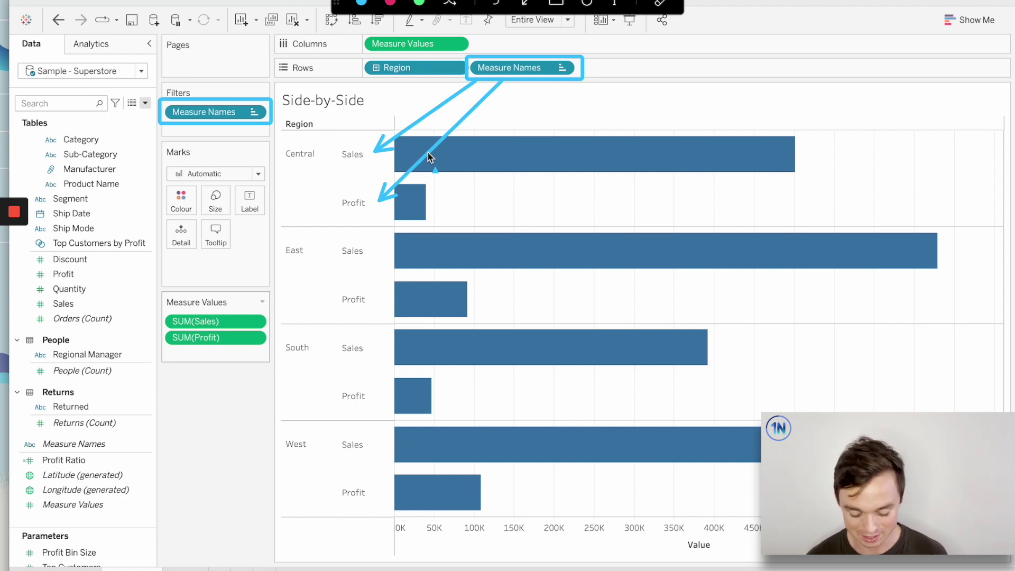
{"action": "key", "text": "Escape"}
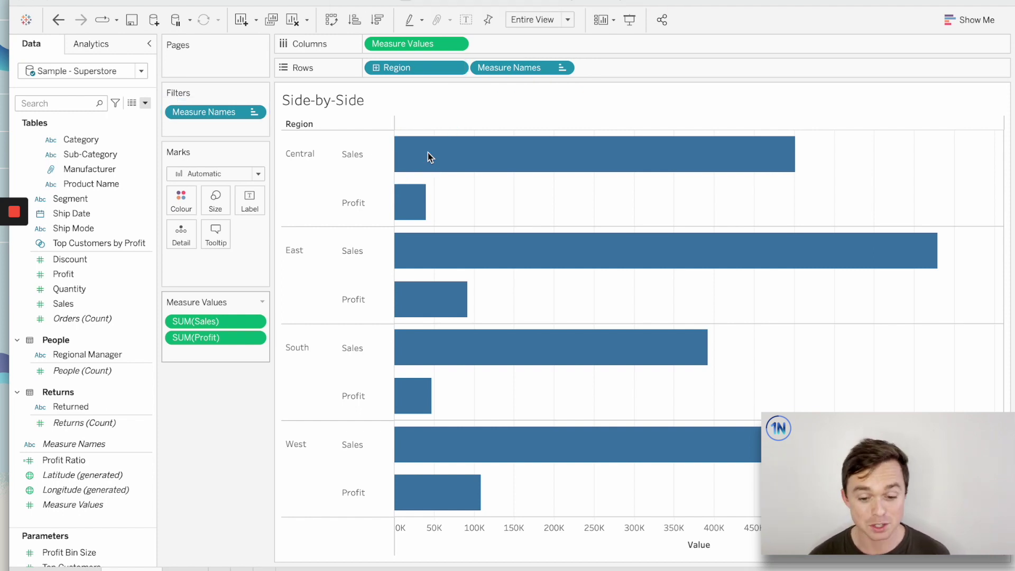
{"action": "right_click", "coordinate": [218, 120]}
{"action": "left_click", "coordinate": [266, 124]}
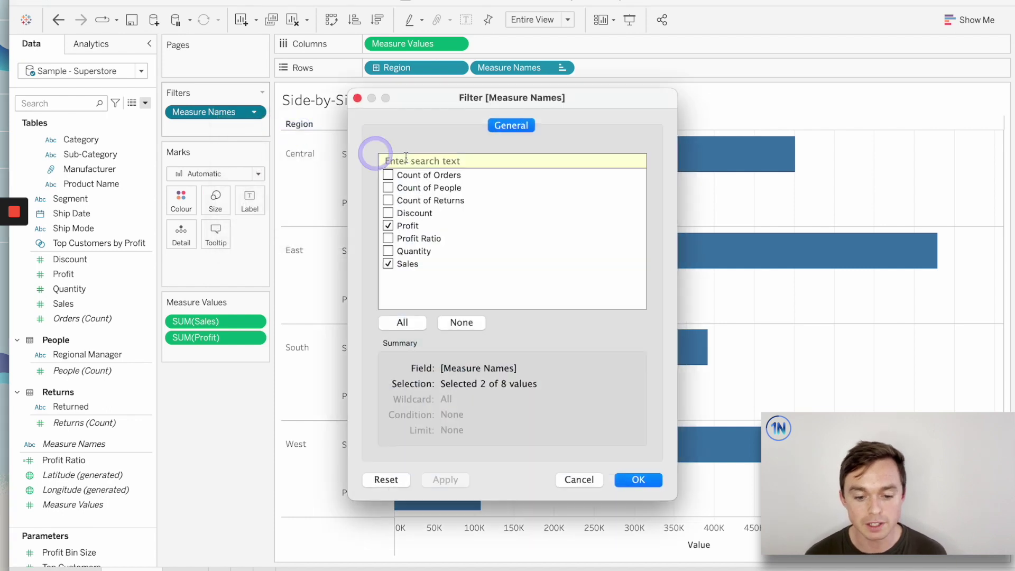
{"action": "left_click_drag", "start_coordinate": [430, 102], "coordinate": [665, 91]}
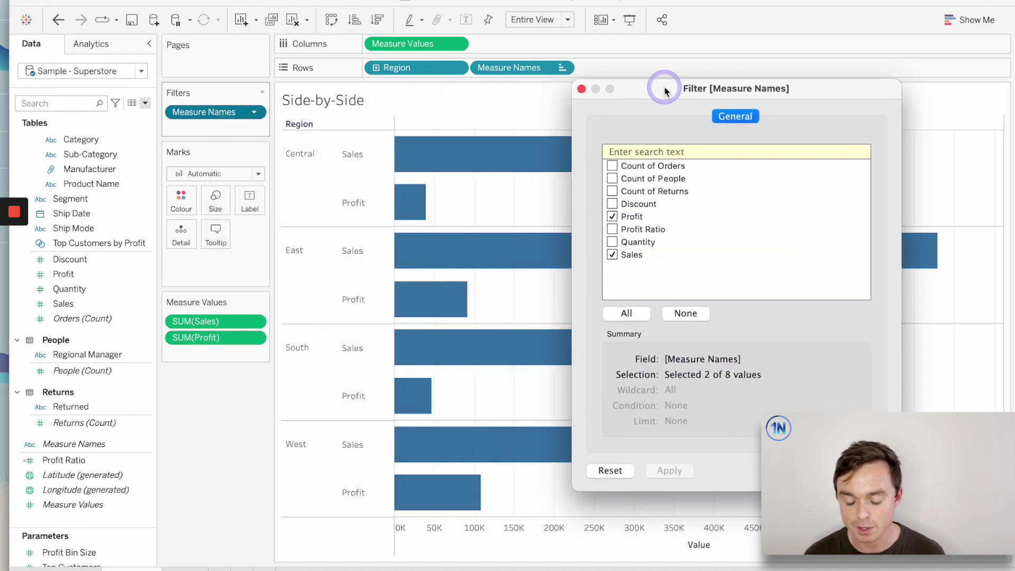
{"action": "left_click", "coordinate": [612, 229]}
{"action": "left_click", "coordinate": [613, 243]}
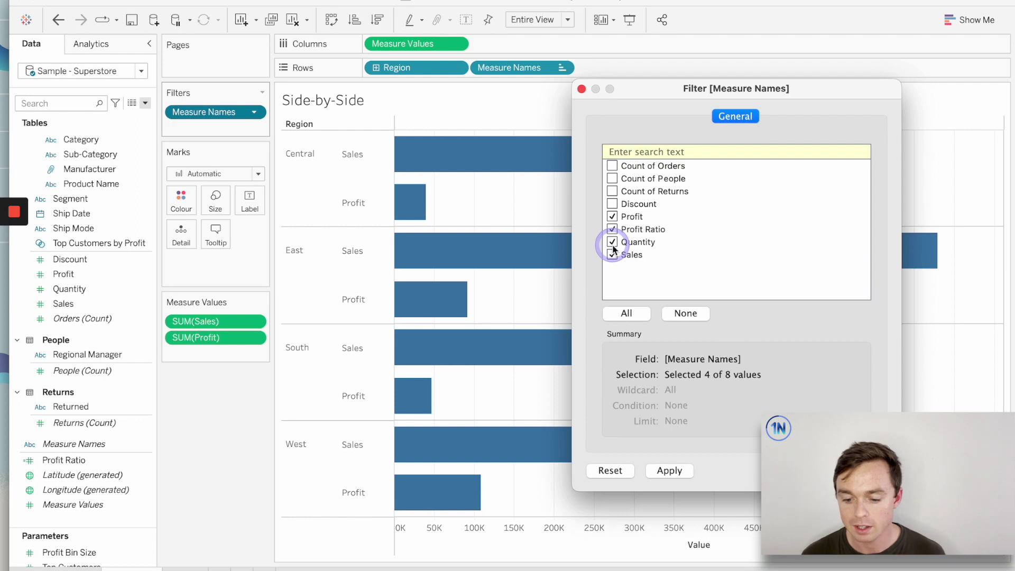
{"action": "left_click", "coordinate": [669, 471]}
{"action": "left_click", "coordinate": [394, 191]}
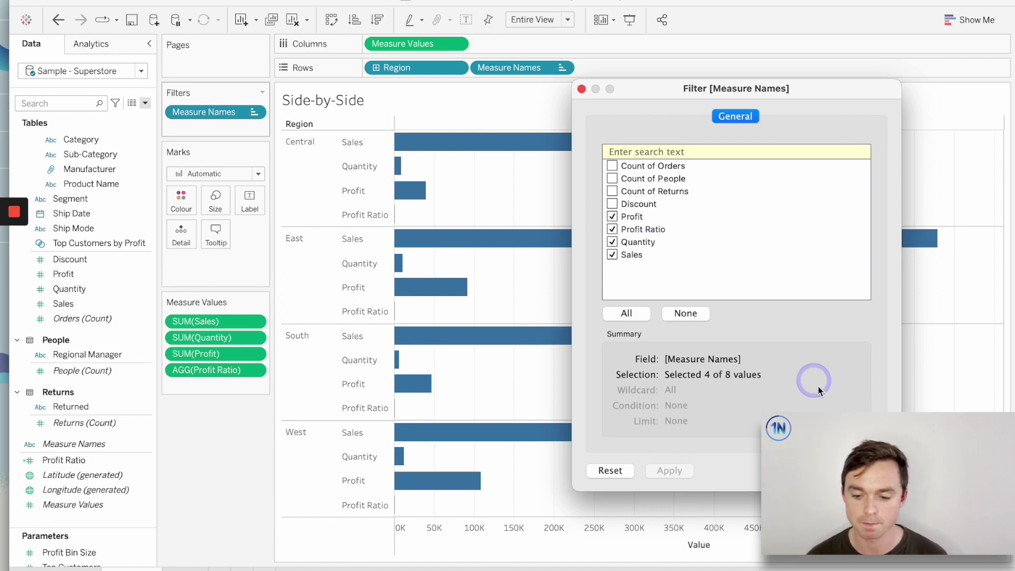
{"action": "left_click", "coordinate": [612, 229]}
{"action": "left_click", "coordinate": [612, 241]}
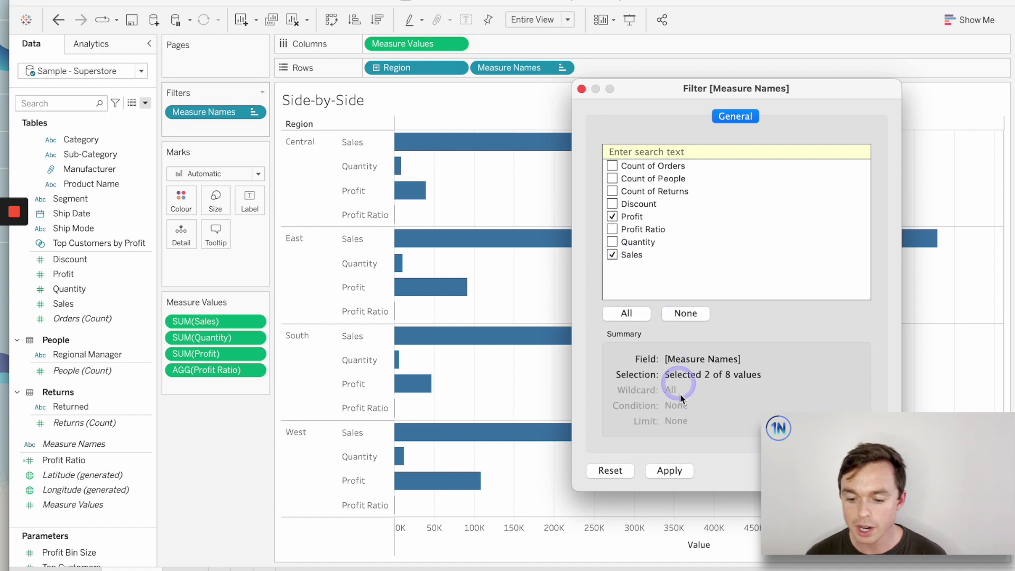
{"action": "left_click", "coordinate": [669, 470]}
{"action": "left_click", "coordinate": [867, 470]}
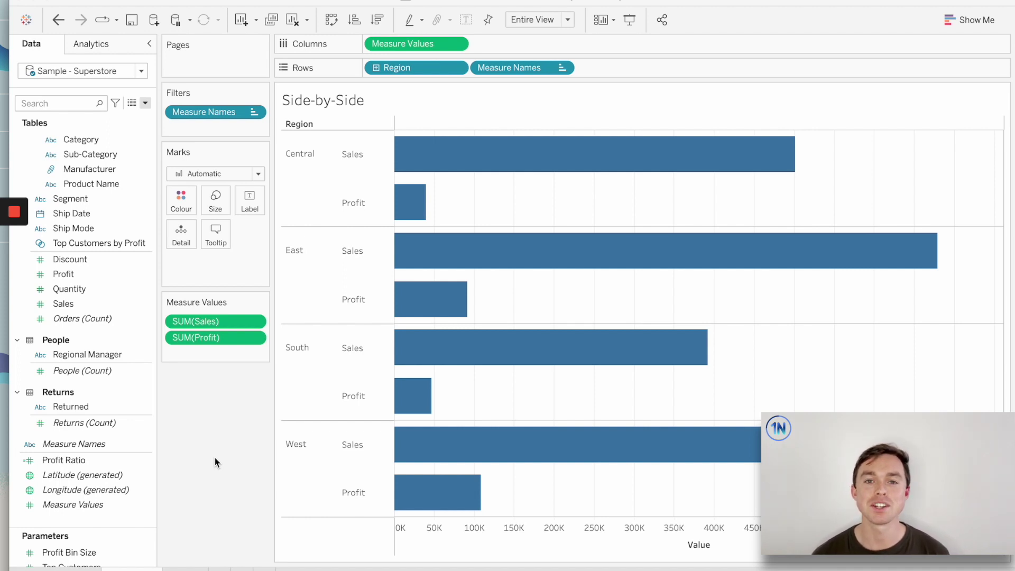
- Put Measure Values on Colour for a blue gradient legend from 39 706 to 725 458
{"action": "left_click", "coordinate": [125, 445]}
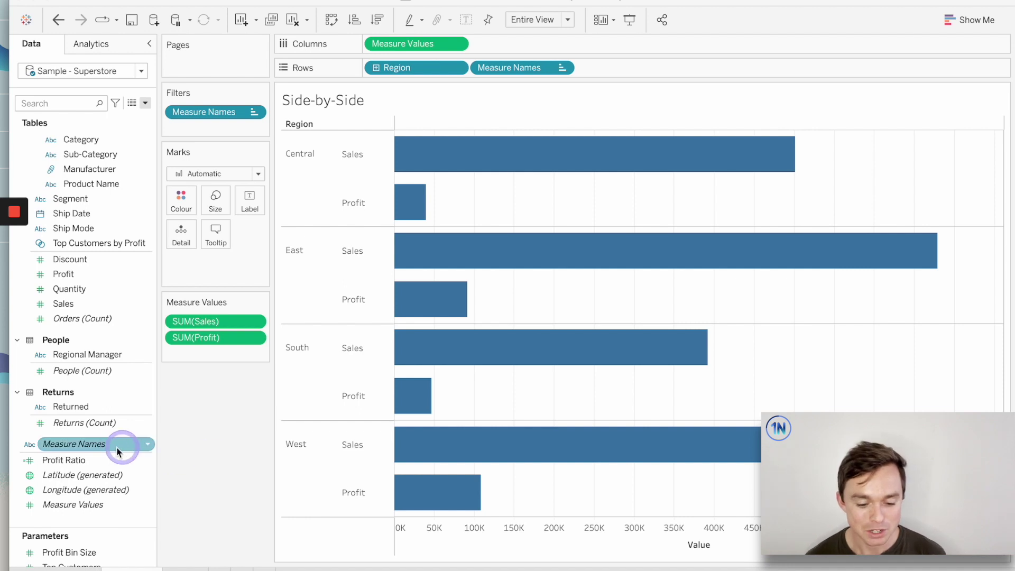
{"action": "left_click", "coordinate": [118, 491]}
{"action": "left_click", "coordinate": [103, 505]}
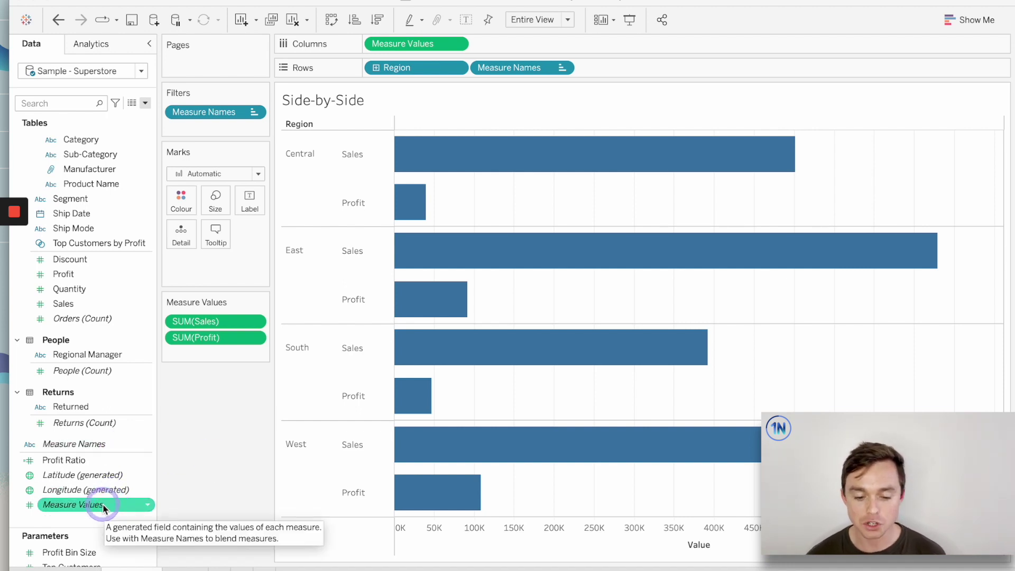
{"action": "mouse_move", "coordinate": [103, 503]}
{"action": "left_mouse_down"}
{"action": "mouse_move", "coordinate": [204, 214]}
{"action": "mouse_move", "coordinate": [182, 193]}
{"action": "left_mouse_up"}
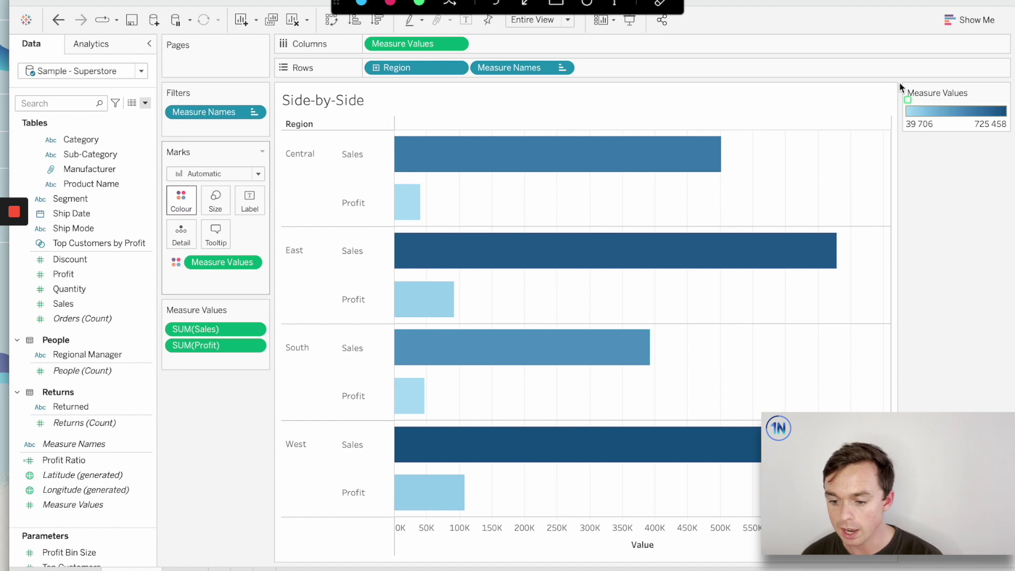
{"action": "left_click_drag", "start_coordinate": [899, 79], "coordinate": [1004, 136]}
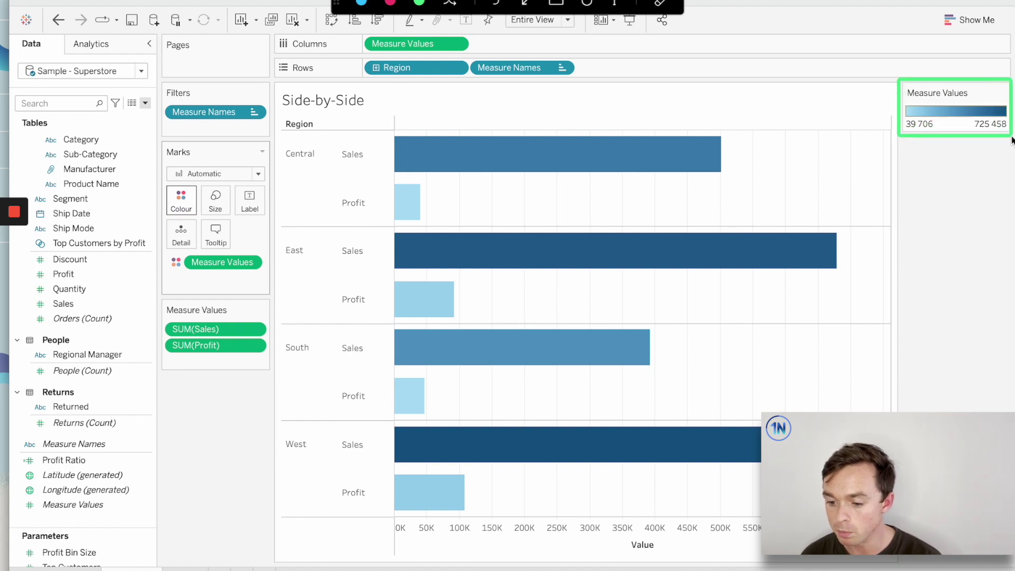
{"action": "left_click_drag", "start_coordinate": [901, 116], "coordinate": [940, 134]}
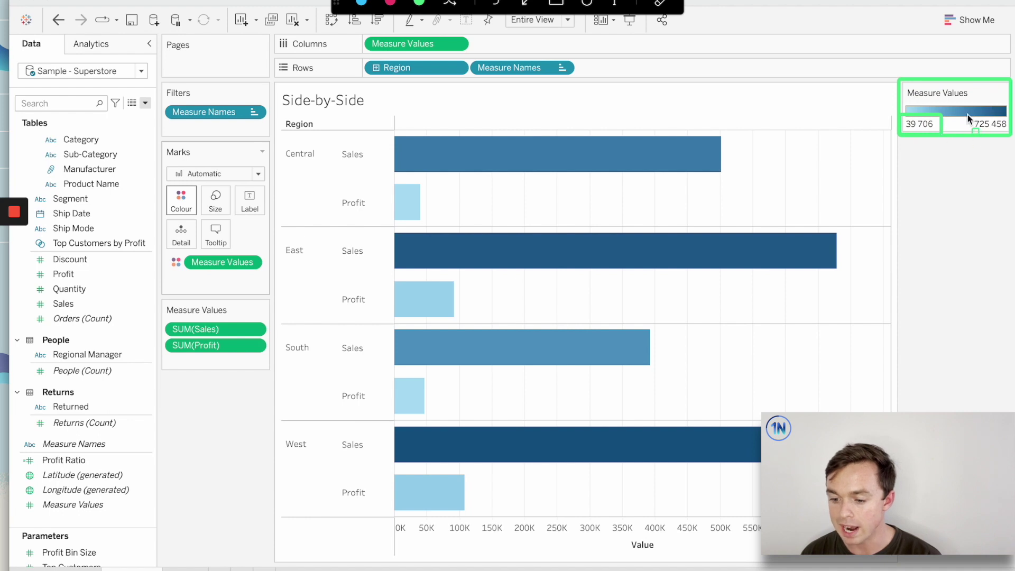
{"action": "left_click_drag", "start_coordinate": [966, 115], "coordinate": [1008, 135]}
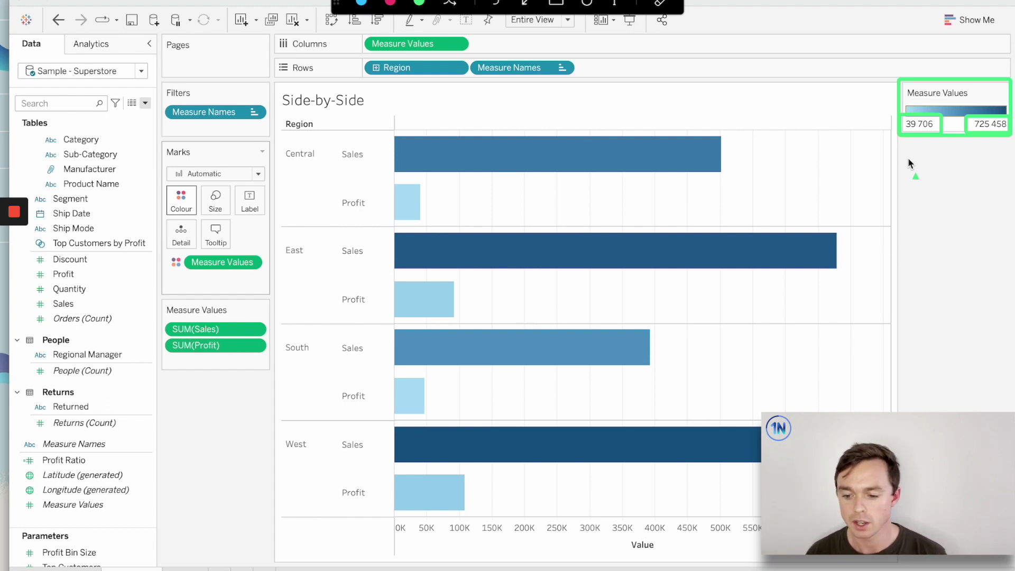
{"action": "mouse_move", "coordinate": [899, 131]}
{"action": "left_mouse_down"}
{"action": "mouse_move", "coordinate": [693, 189]}
{"action": "mouse_move", "coordinate": [427, 200]}
{"action": "left_mouse_up"}
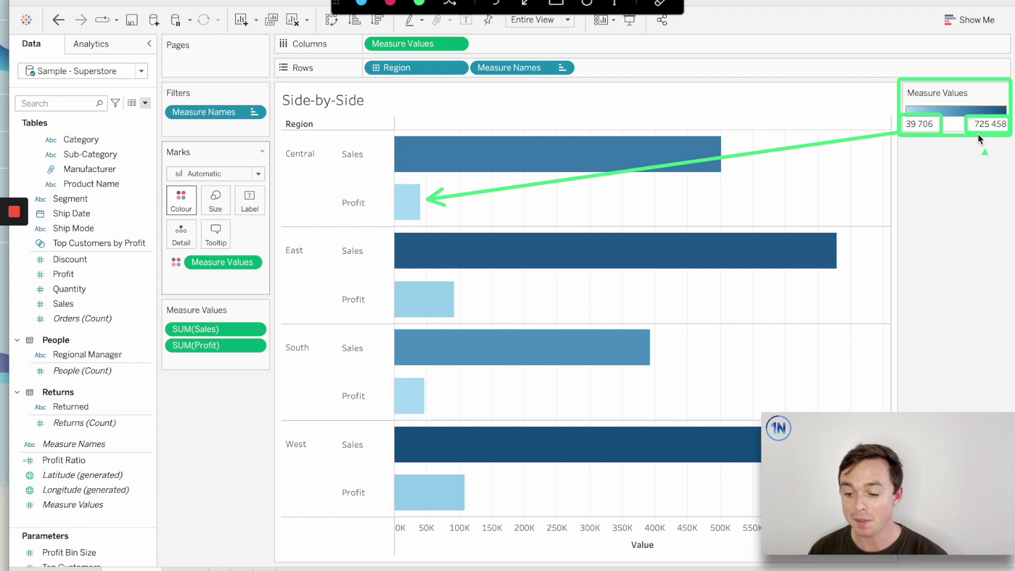
{"action": "mouse_move", "coordinate": [979, 136]}
{"action": "left_mouse_down"}
{"action": "mouse_move", "coordinate": [974, 166]}
{"action": "mouse_move", "coordinate": [860, 410]}
{"action": "left_mouse_up"}
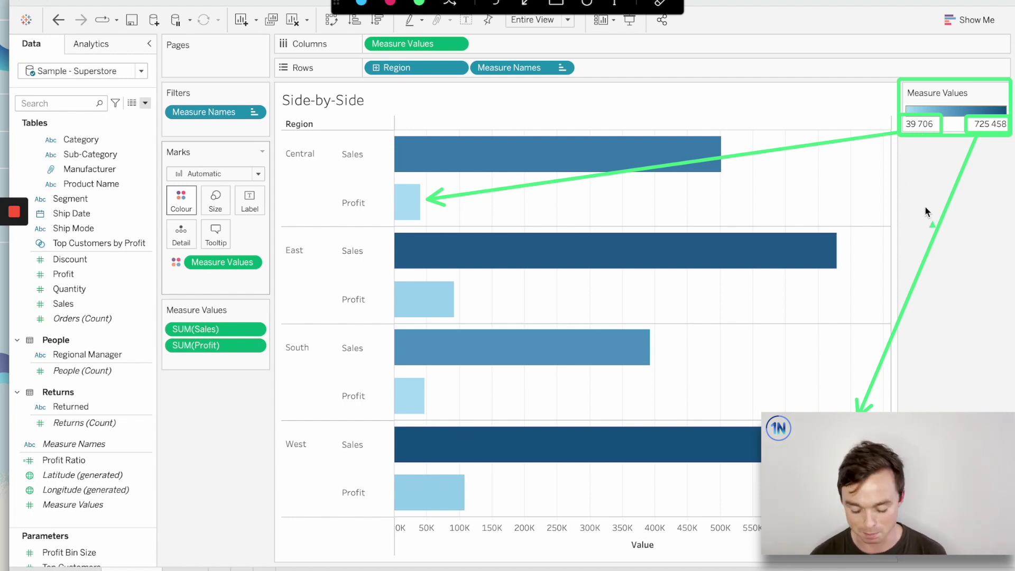
{"action": "key", "text": "Escape"}
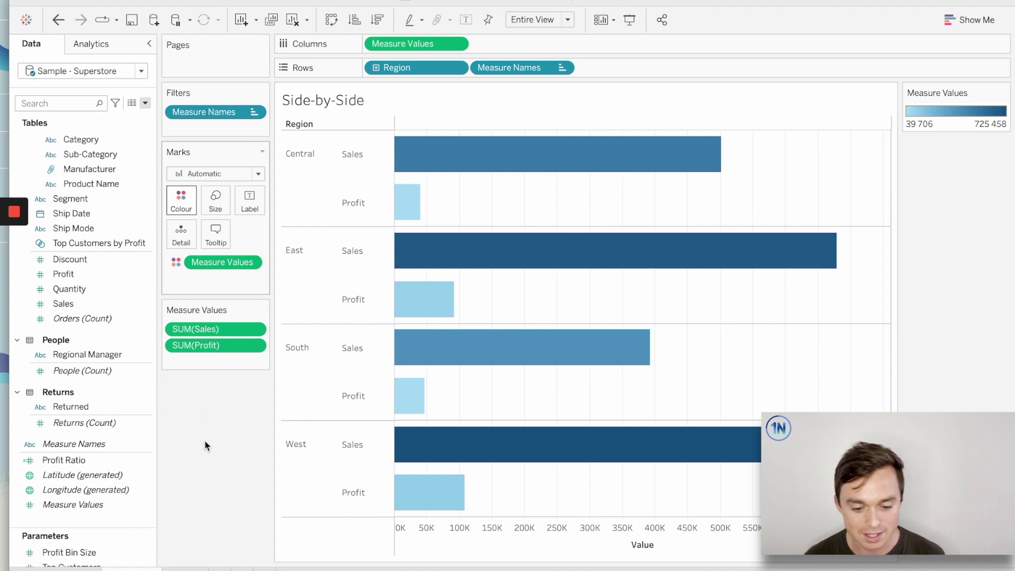
- Put Measure Names on Colour in place of Measure Values: Sales bars blue, Profit bars pink
{"action": "left_click", "coordinate": [74, 444]}
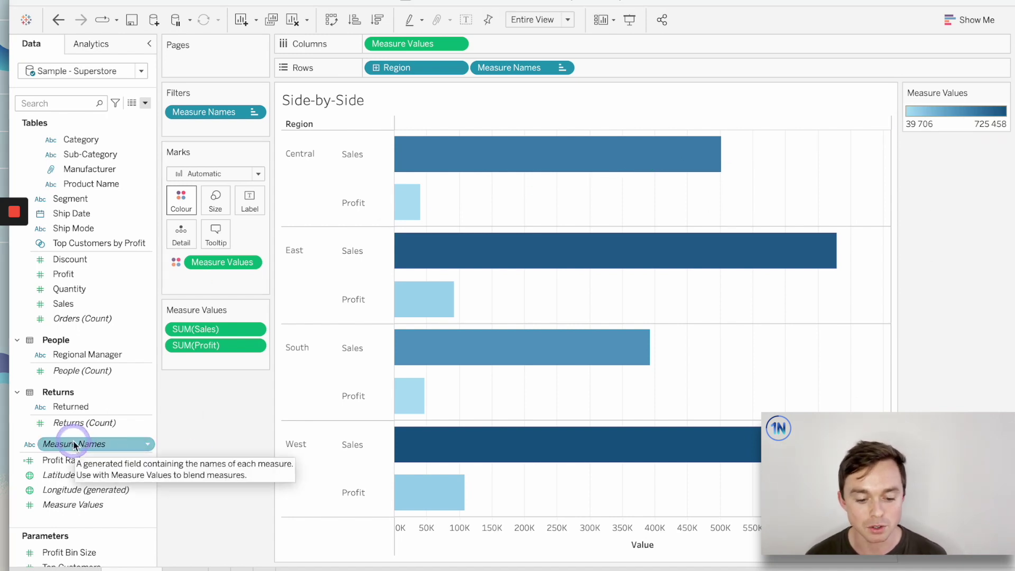
{"action": "left_click_drag", "start_coordinate": [74, 444], "coordinate": [186, 200]}
{"action": "mouse_move", "coordinate": [410, 195]}
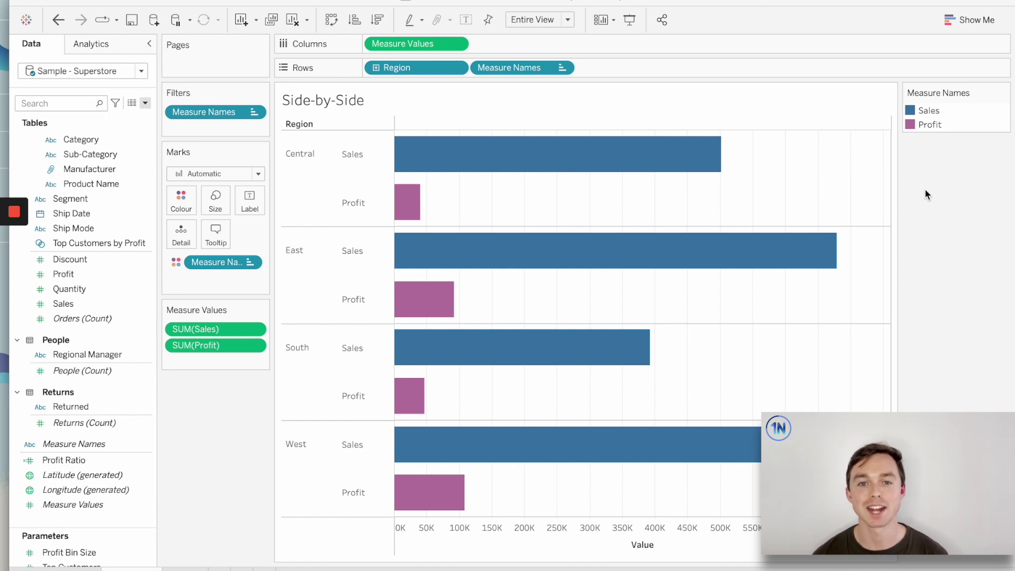
- On the Crosstab sheet, add Profit so each Category shows Profit and Sales across the four Regions
{"action": "left_click", "coordinate": [198, 567]}
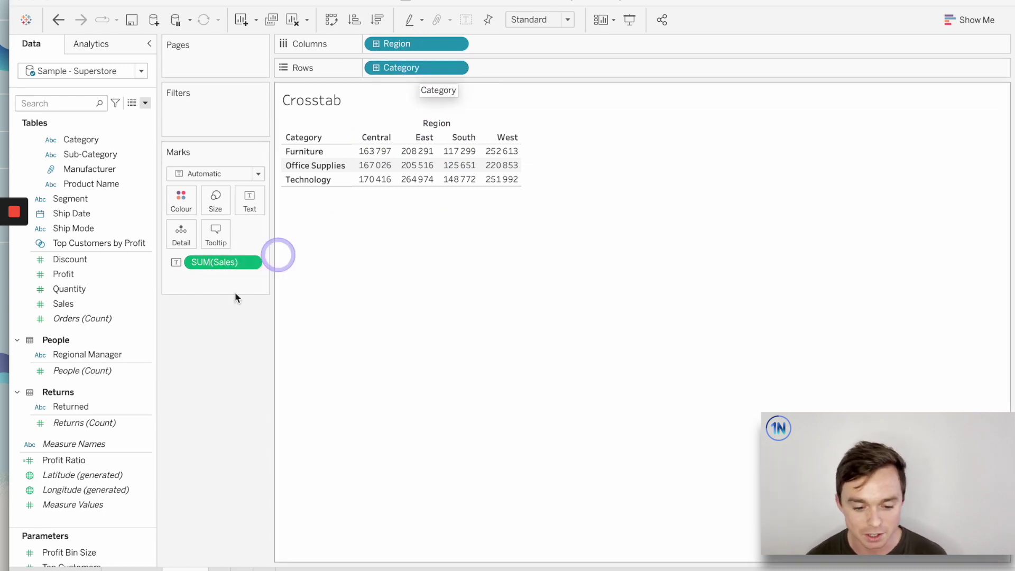
{"action": "double_click", "coordinate": [71, 276]}
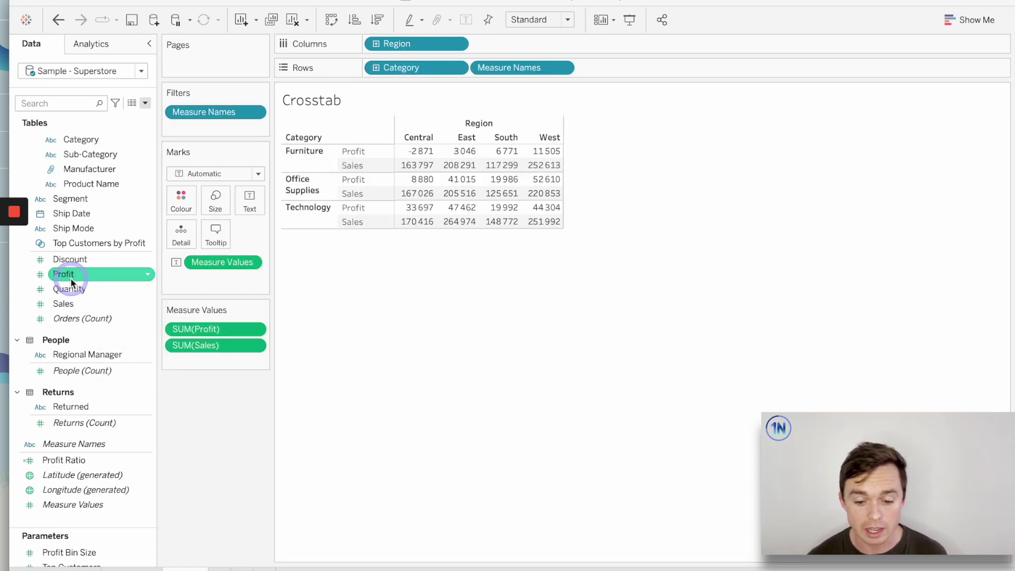
{"action": "left_click", "coordinate": [362, 152]}
{"action": "left_click", "coordinate": [362, 168]}
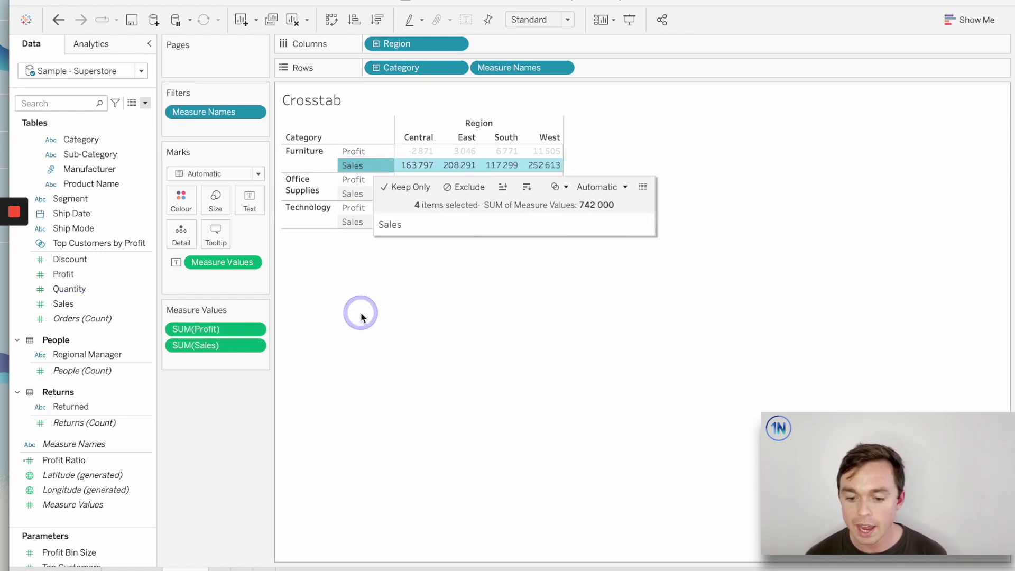
{"action": "left_click", "coordinate": [358, 310]}
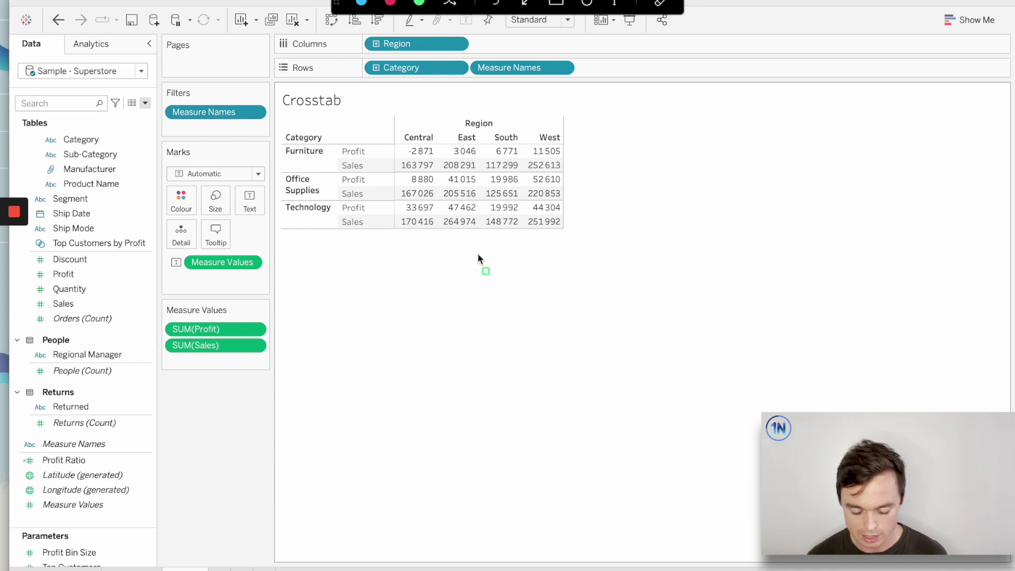
{"action": "left_click_drag", "start_coordinate": [467, 53], "coordinate": [582, 88]}
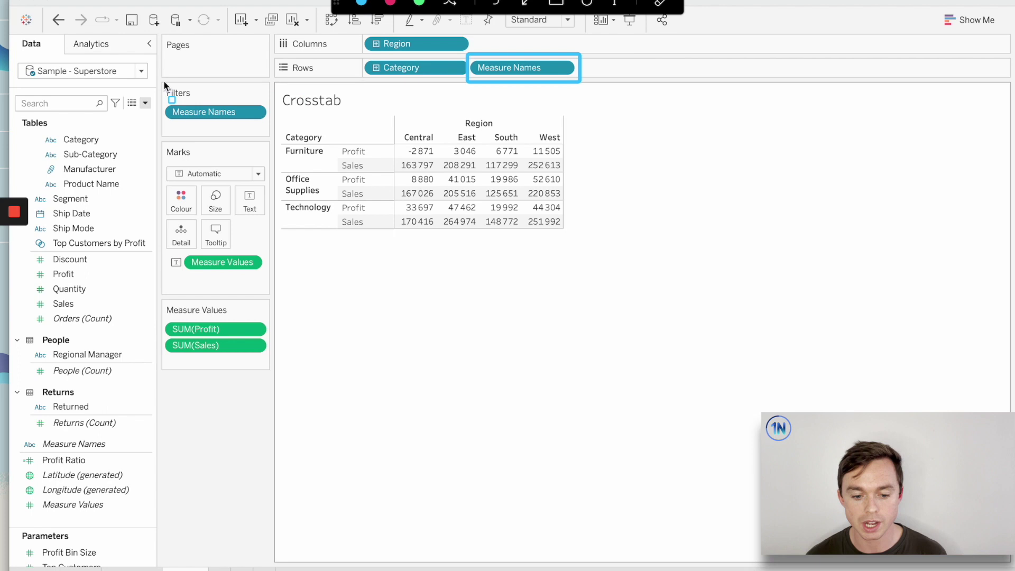
{"action": "left_click_drag", "start_coordinate": [157, 79], "coordinate": [273, 138]}
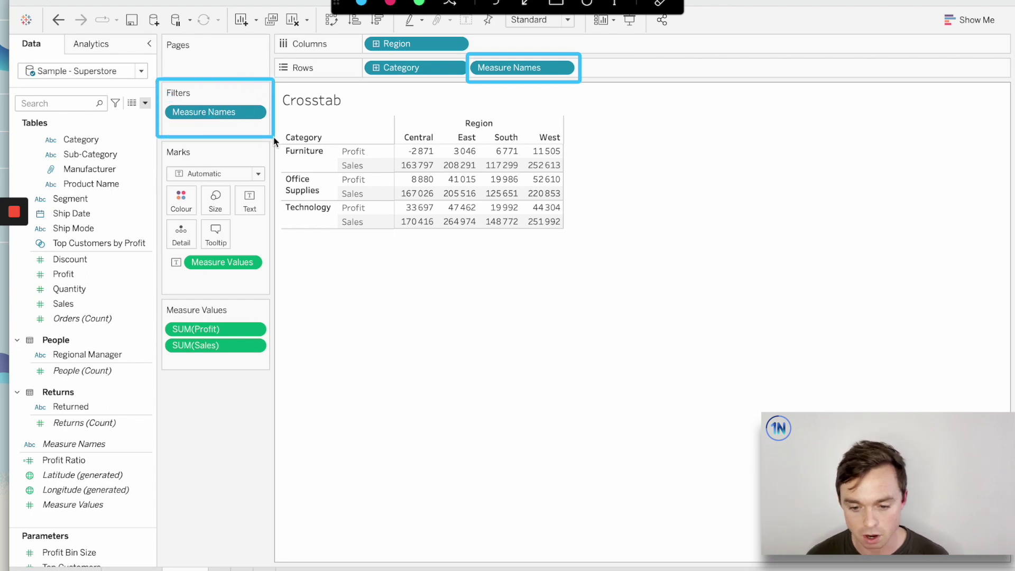
{"action": "left_click", "coordinate": [601, 156]}
- Include Quantity in the Measure Names filter and move SUM(Sales) to the top of Measure Values
{"action": "key", "text": "Escape"}
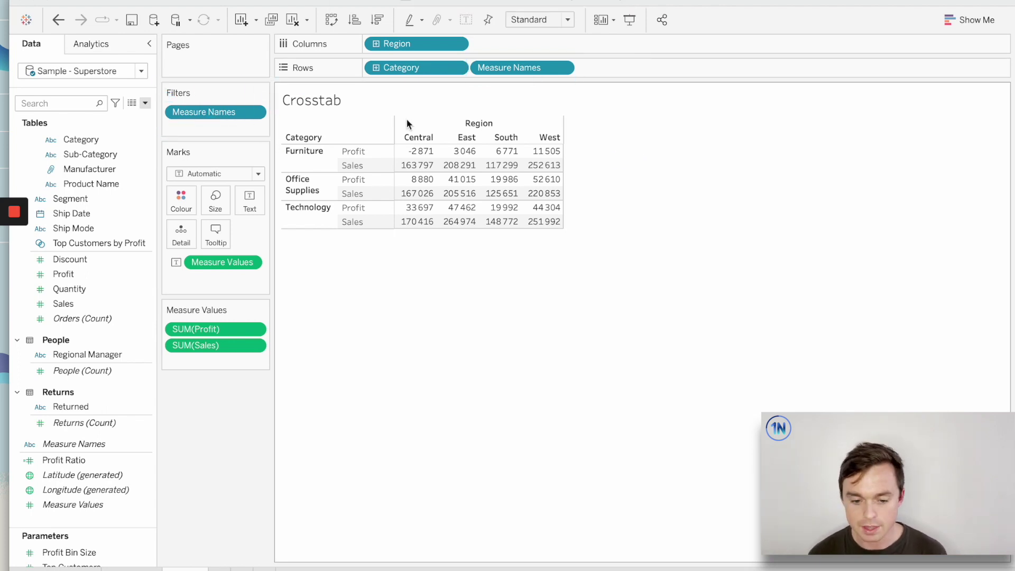
{"action": "right_click", "coordinate": [184, 120]}
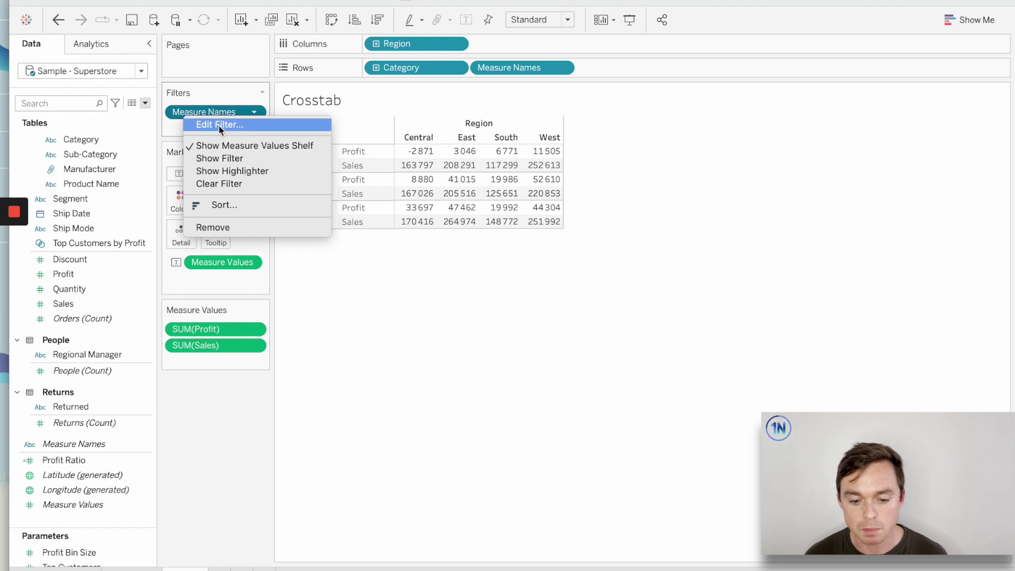
{"action": "left_click", "coordinate": [218, 125]}
{"action": "left_click", "coordinate": [388, 251]}
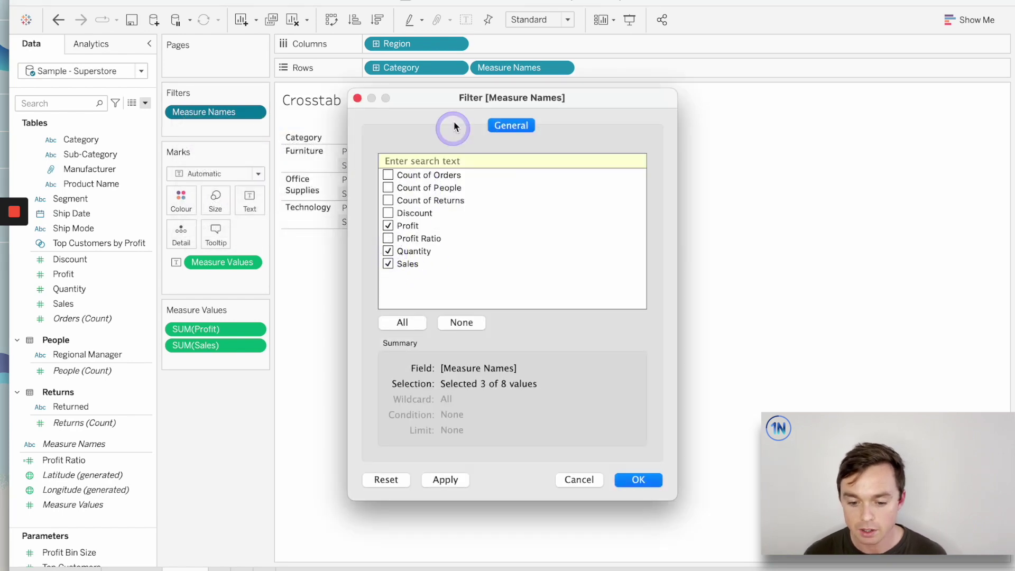
{"action": "left_click_drag", "start_coordinate": [461, 100], "coordinate": [641, 100]}
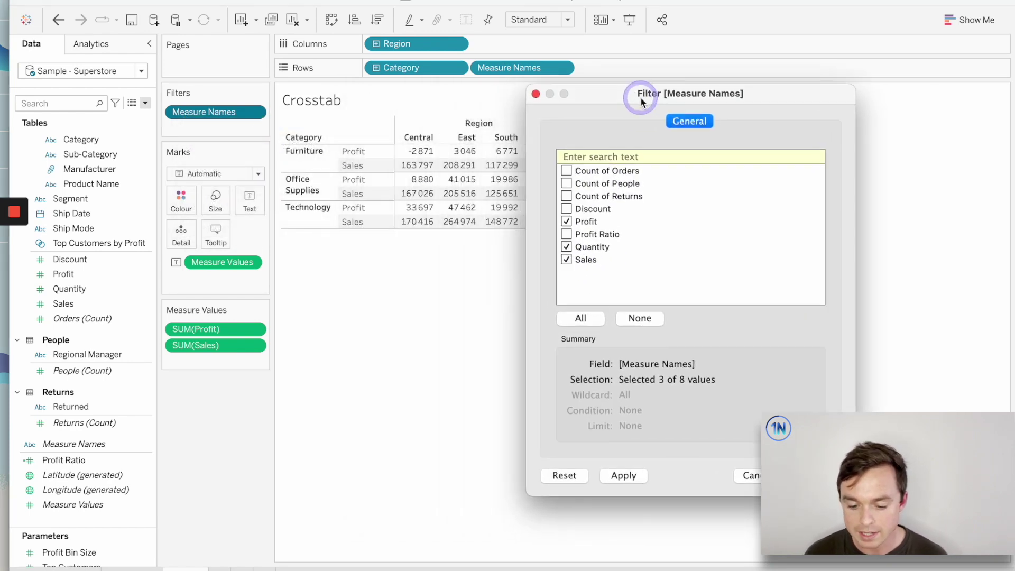
{"action": "left_click", "coordinate": [624, 475]}
{"action": "left_click", "coordinate": [814, 475]}
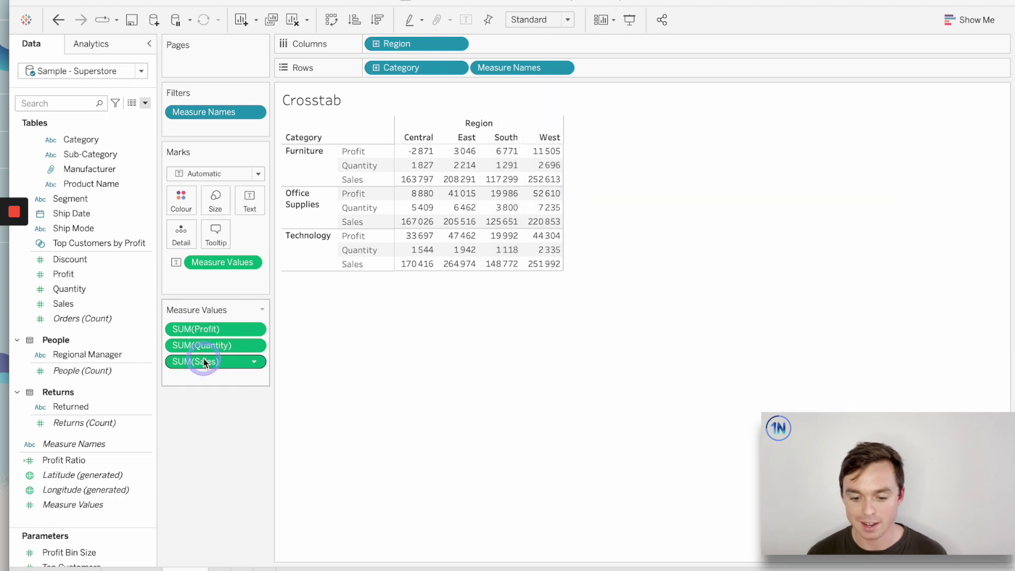
{"action": "left_click_drag", "start_coordinate": [208, 361], "coordinate": [212, 324]}
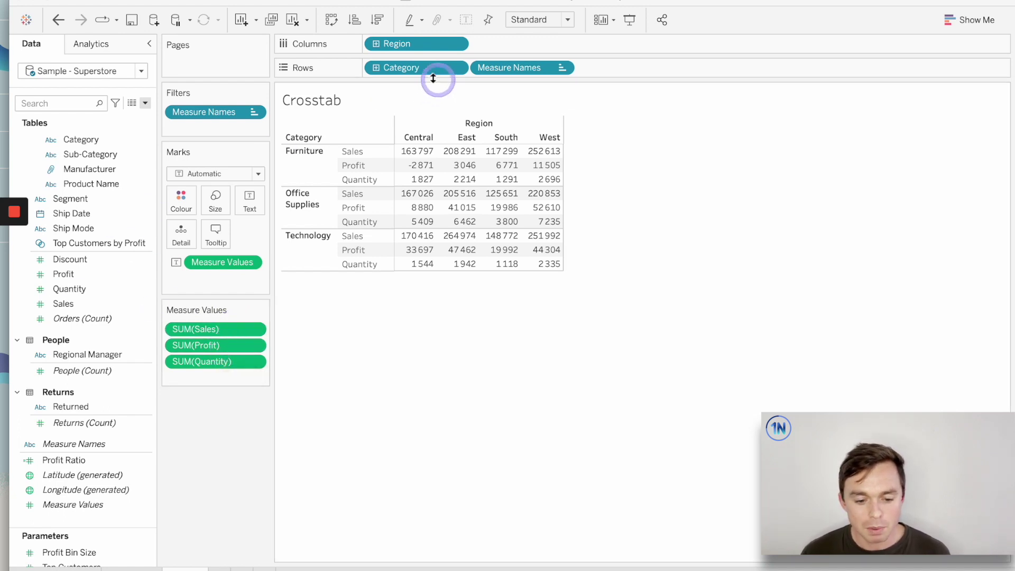
- Drill Category down to Sub-Category, keeping Measure Names as the last pill on Rows
{"action": "left_click", "coordinate": [376, 68]}
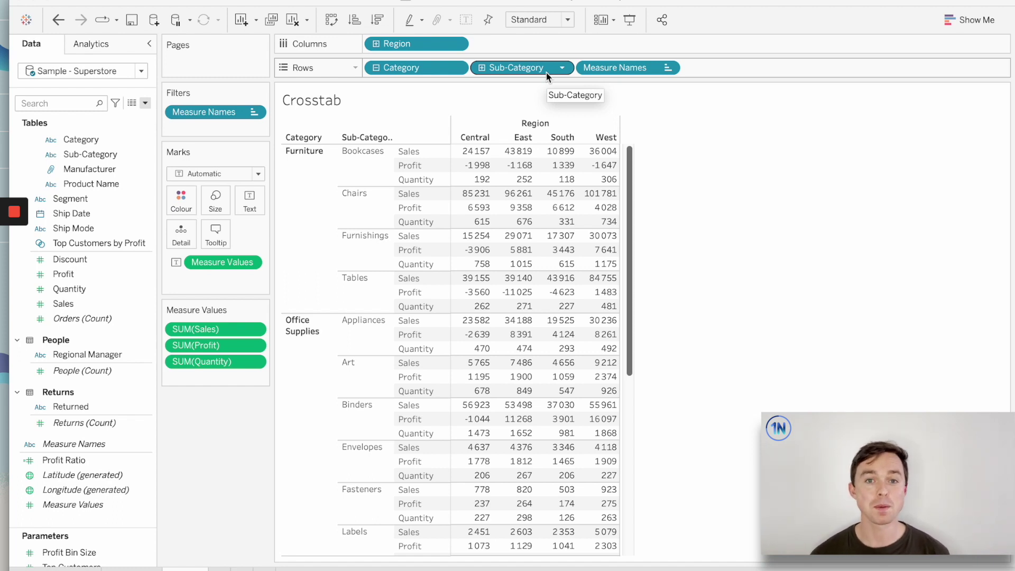
{"action": "left_click_drag", "start_coordinate": [640, 67], "coordinate": [562, 66]}
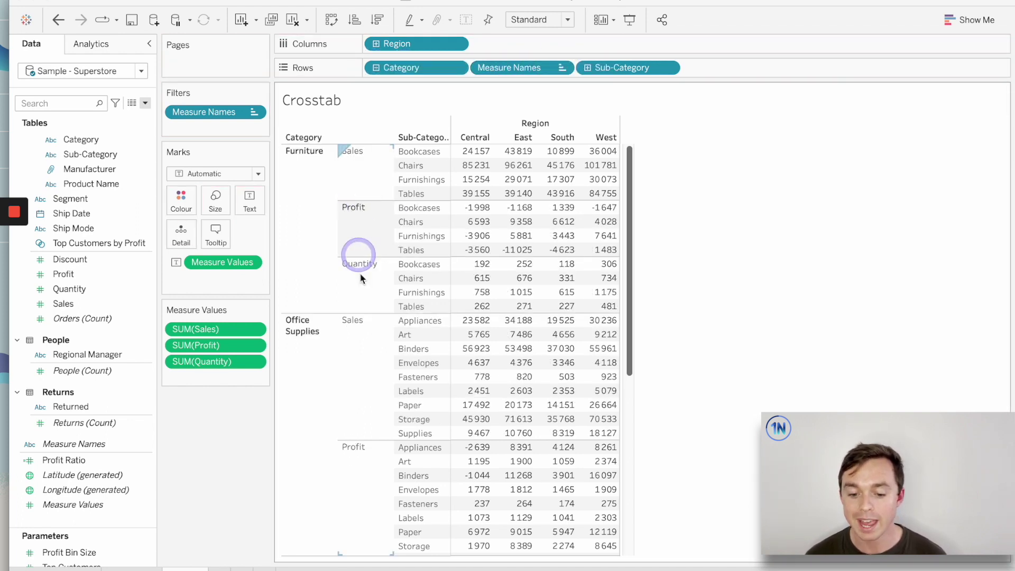
{"action": "left_click_drag", "start_coordinate": [499, 67], "coordinate": [698, 71]}
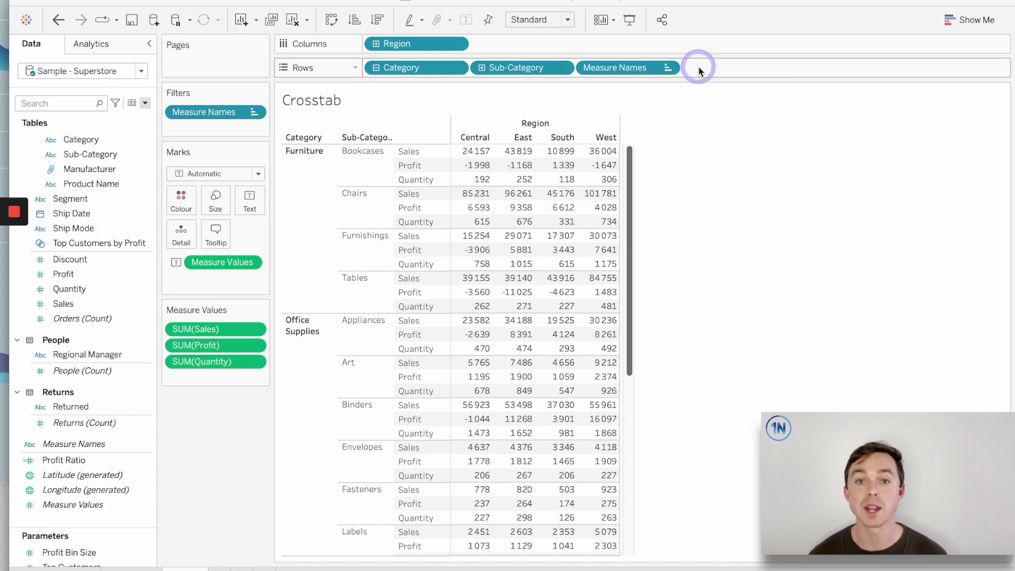